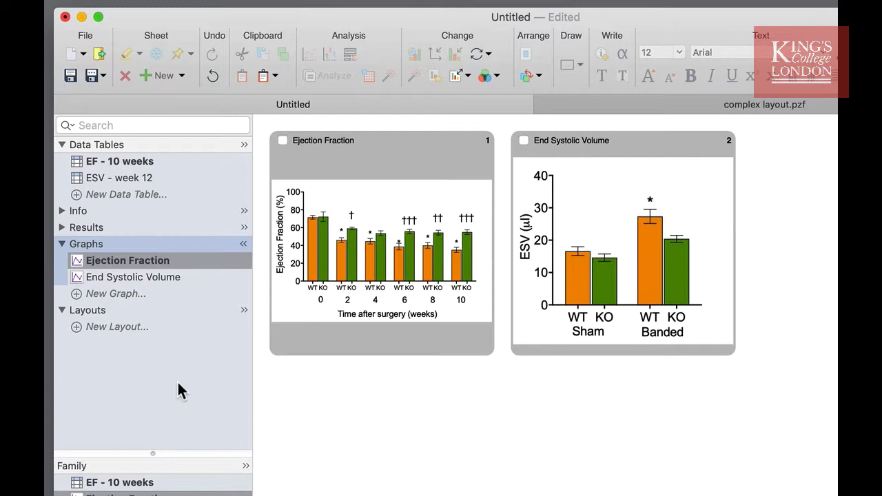
Create Layout 1 as a landscape page with a 2×2 grid of empty graph placeholders
{"action": "left_click", "coordinate": [121, 326]}
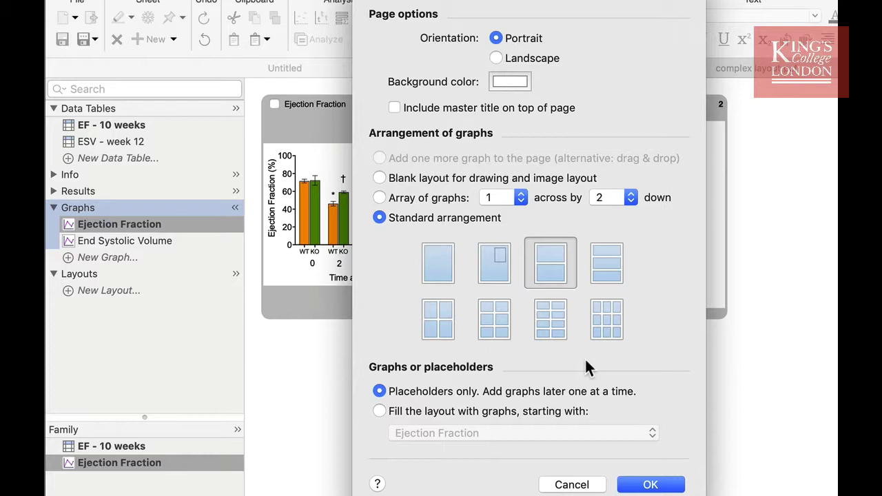
{"action": "left_click", "coordinate": [521, 197]}
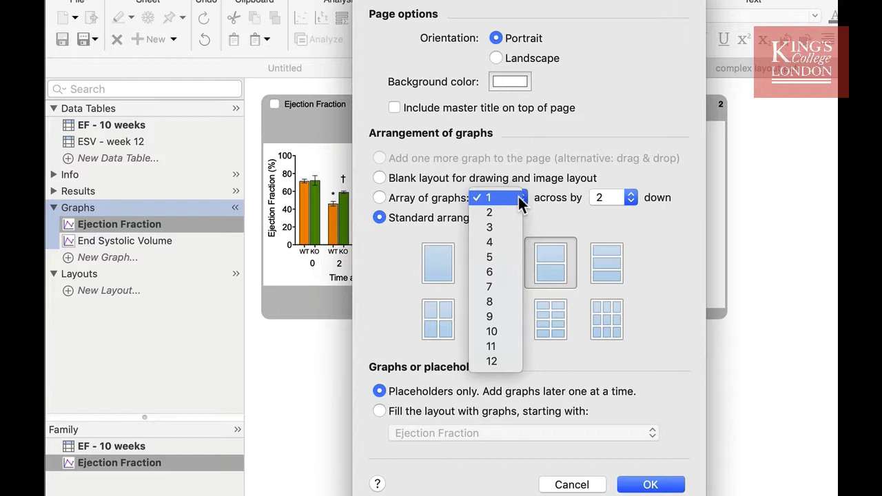
{"action": "left_click", "coordinate": [634, 201]}
{"action": "left_click", "coordinate": [633, 199]}
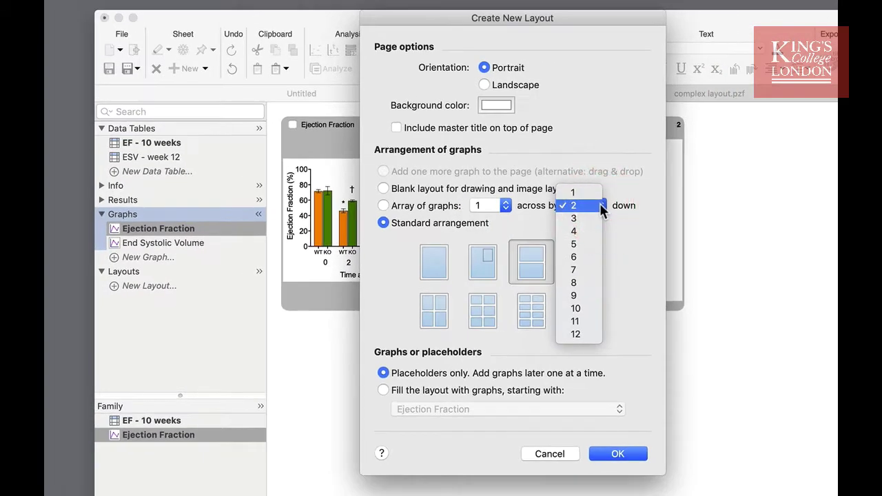
{"action": "left_click", "coordinate": [621, 251]}
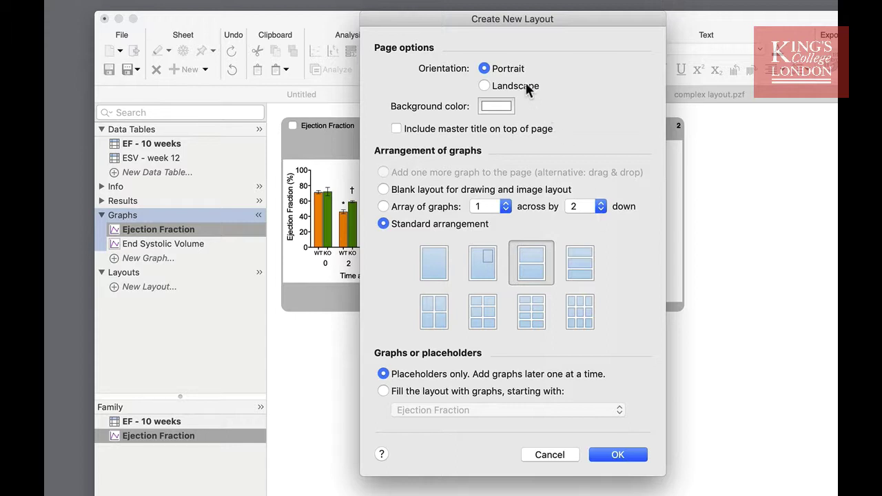
{"action": "left_click", "coordinate": [527, 88]}
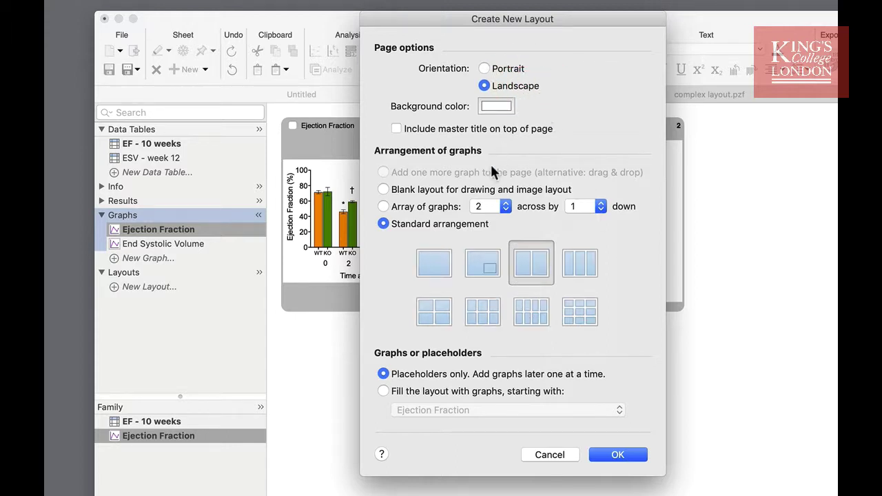
{"action": "left_click", "coordinate": [440, 313]}
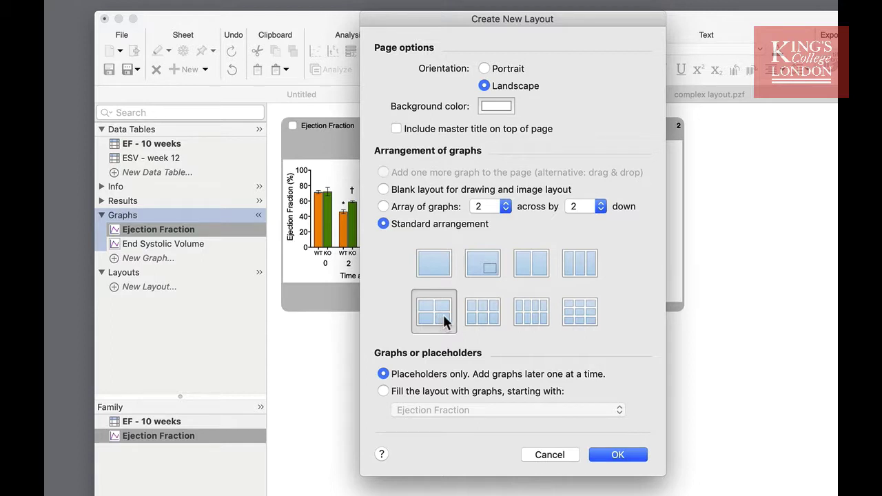
{"action": "left_click", "coordinate": [617, 456]}
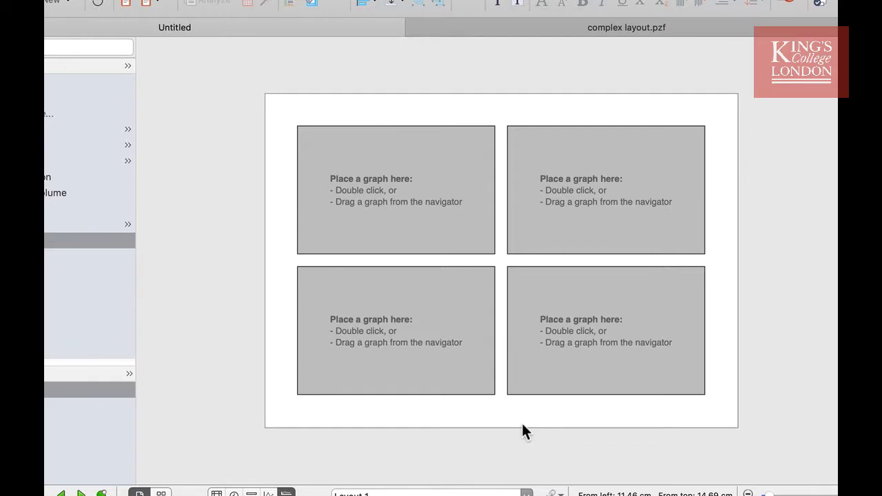
Place the Ejection Fraction graph, live-linked, in the top-left placeholder
{"action": "double_click", "coordinate": [441, 248]}
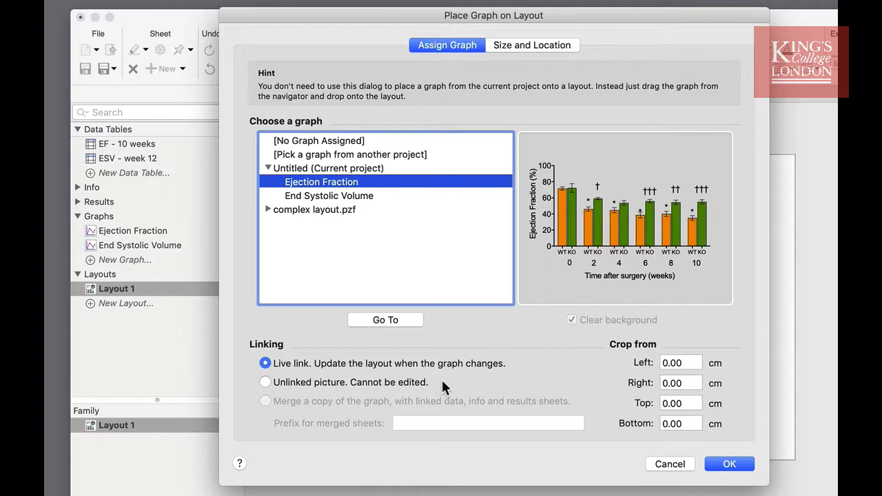
{"action": "left_click", "coordinate": [726, 463]}
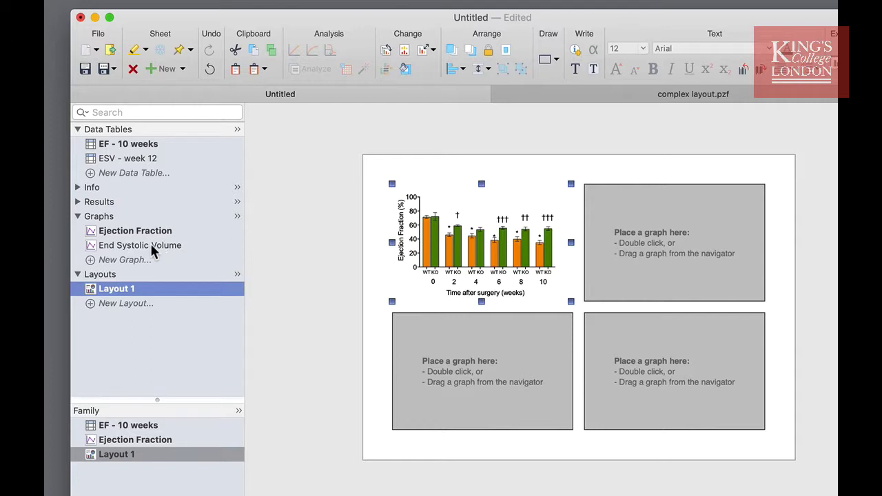
Drag End Systolic Volume from the navigator into the top-right placeholder
{"action": "left_click_drag", "start_coordinate": [152, 246], "coordinate": [652, 255]}
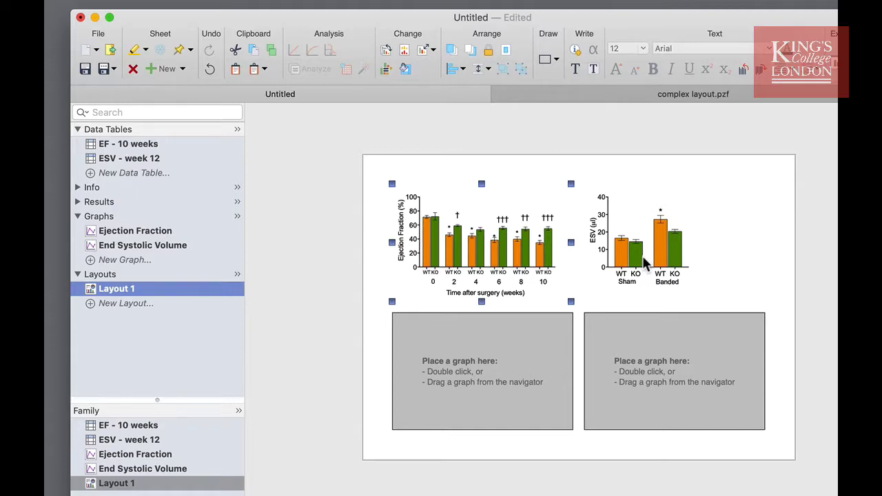
For the lower-left placeholder, browse the graphs of the ALL FIGURES JACC.pzf project
{"action": "double_click", "coordinate": [493, 374]}
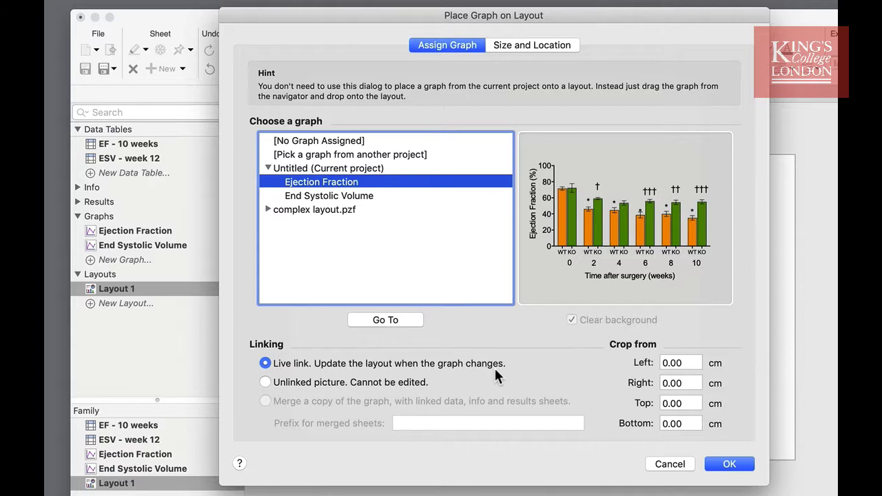
{"action": "left_click", "coordinate": [399, 154]}
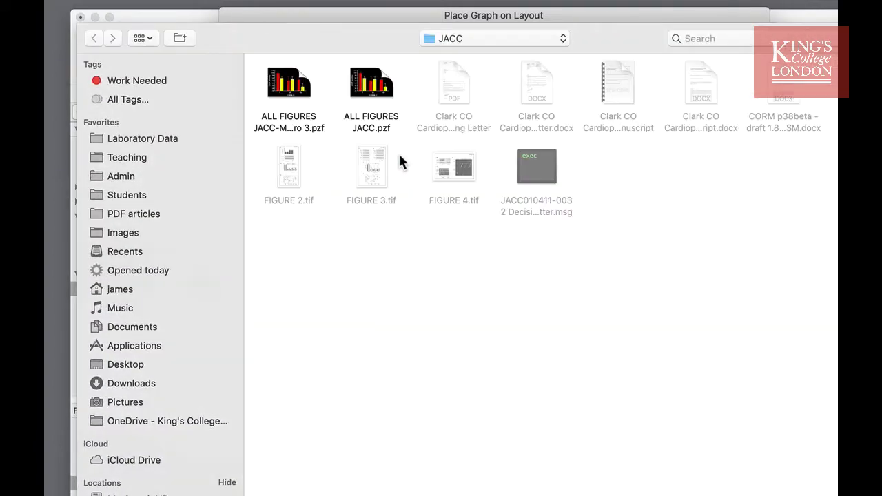
{"action": "double_click", "coordinate": [369, 89]}
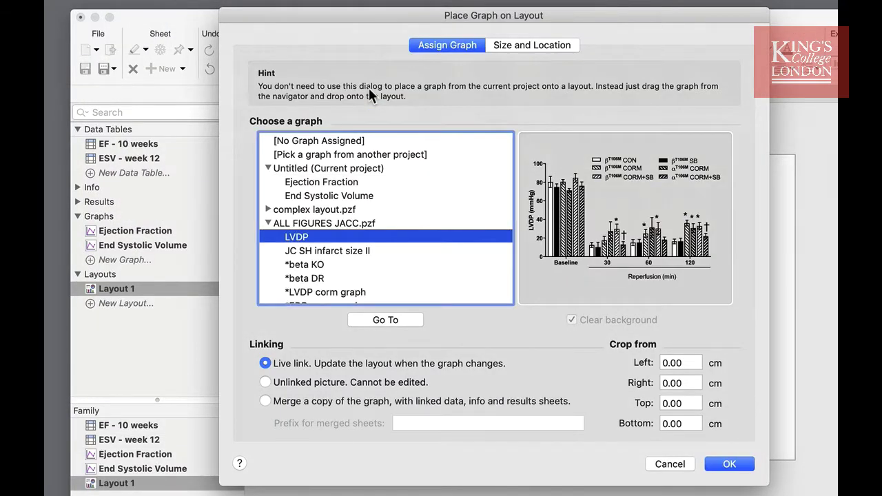
Pick the *LVDP corm graph and place it live-linked in the lower-left slot
{"action": "scroll", "coordinate": [361, 221], "scroll_direction": "down", "scroll_amount": 2}
{"action": "scroll", "coordinate": [361, 215], "scroll_direction": "down", "scroll_amount": 2}
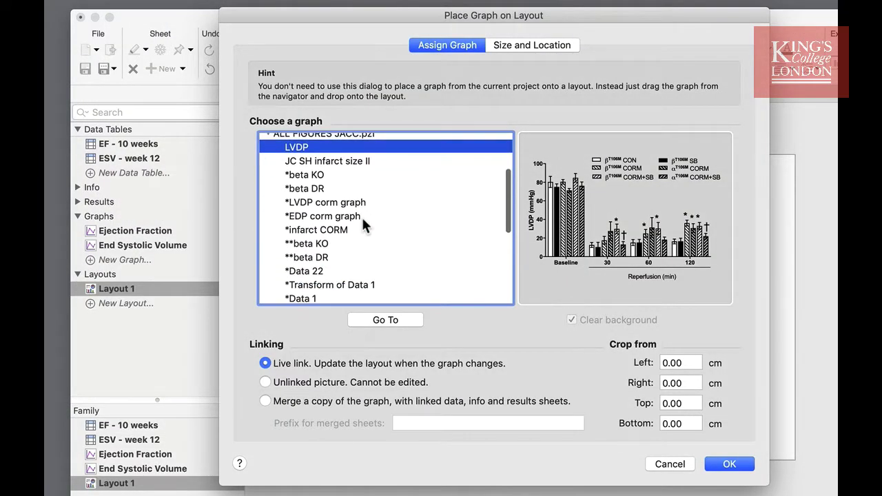
{"action": "scroll", "coordinate": [361, 215], "scroll_direction": "down", "scroll_amount": 2}
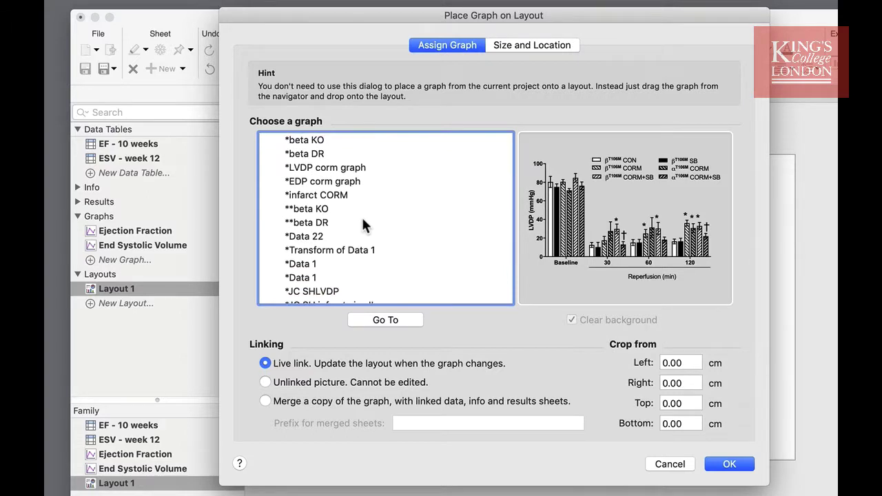
{"action": "scroll", "coordinate": [361, 215], "scroll_direction": "down", "scroll_amount": 2}
{"action": "scroll", "coordinate": [362, 217], "scroll_direction": "up", "scroll_amount": 2}
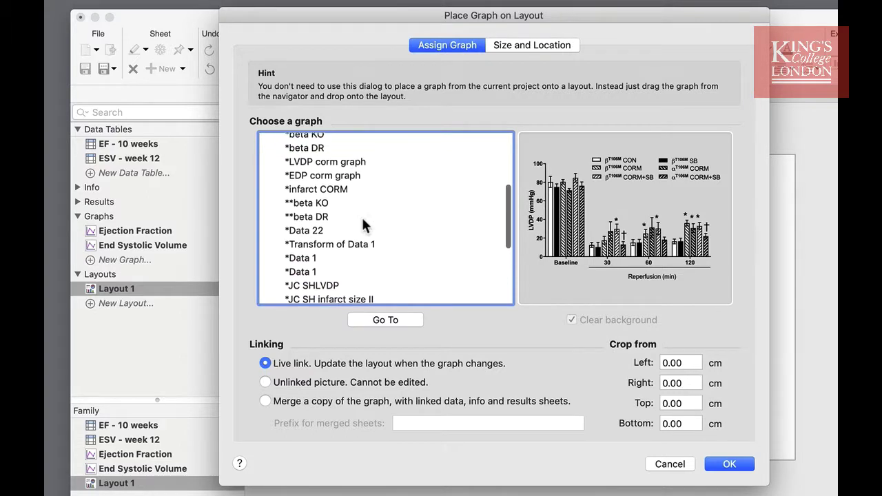
{"action": "left_click", "coordinate": [359, 248]}
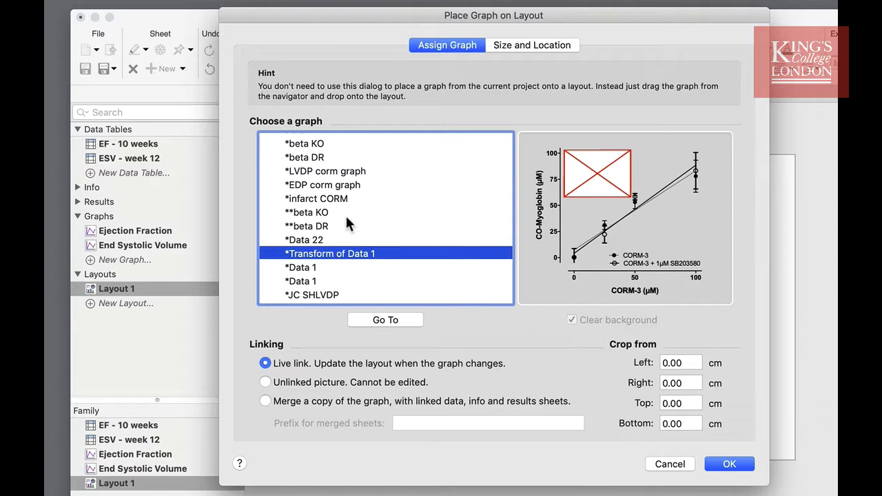
{"action": "left_click", "coordinate": [339, 186]}
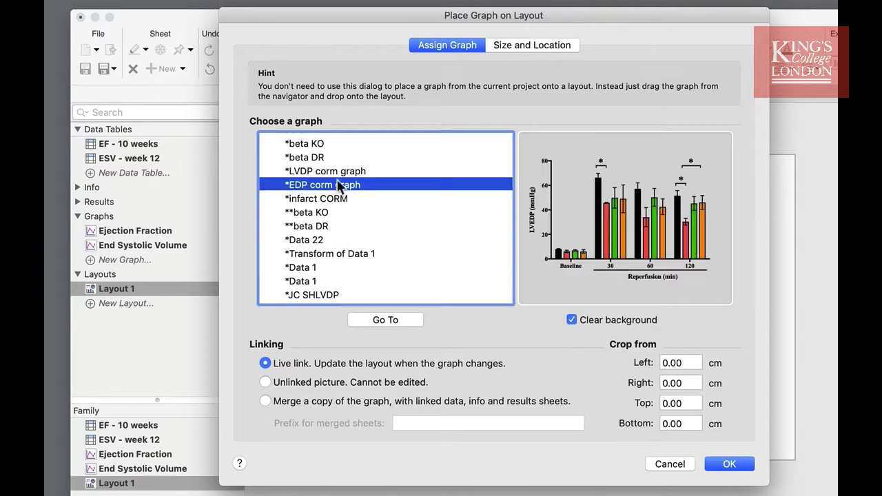
{"action": "left_click", "coordinate": [341, 173]}
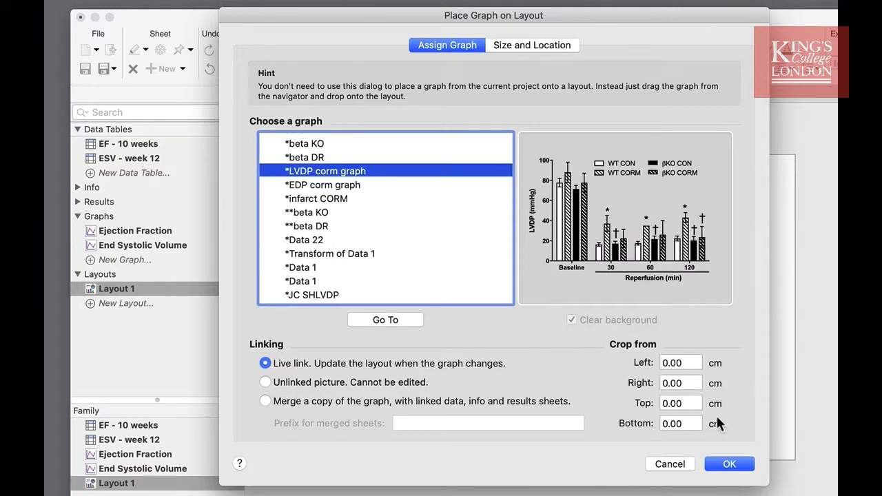
{"action": "left_click", "coordinate": [730, 465]}
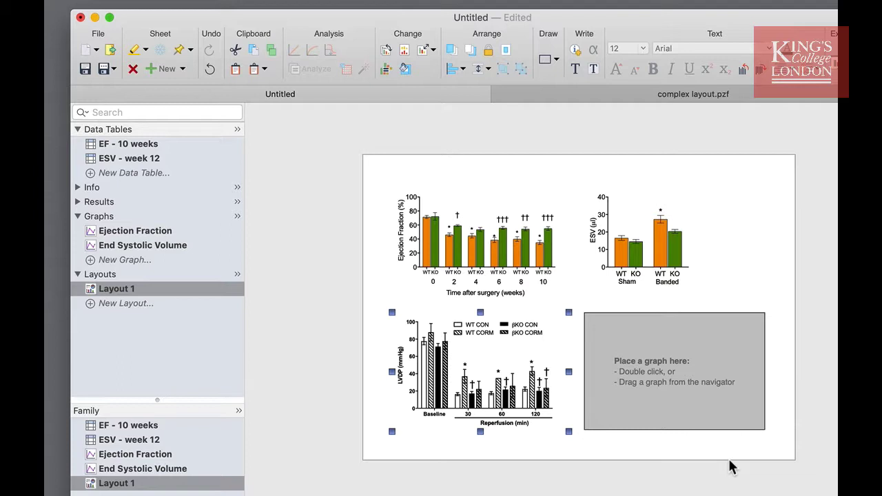
Delete the empty lower-right placeholder and import the ATP picture file
{"action": "left_click", "coordinate": [710, 450]}
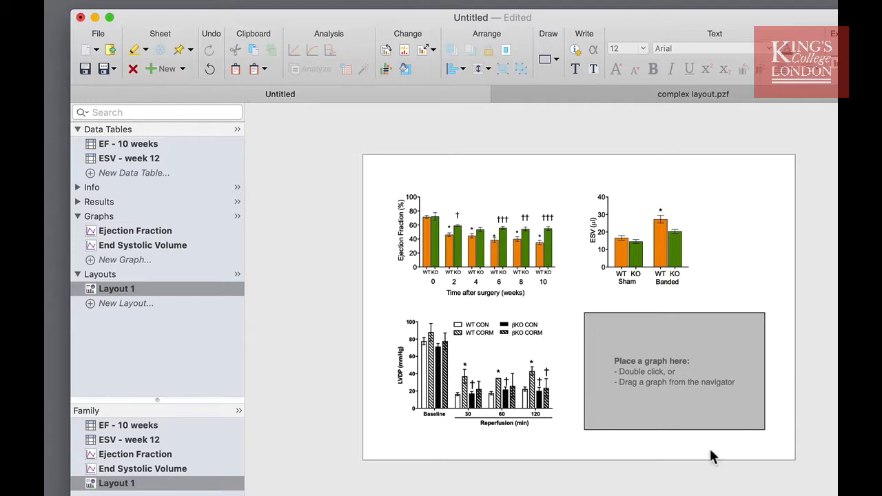
{"action": "left_click", "coordinate": [715, 405]}
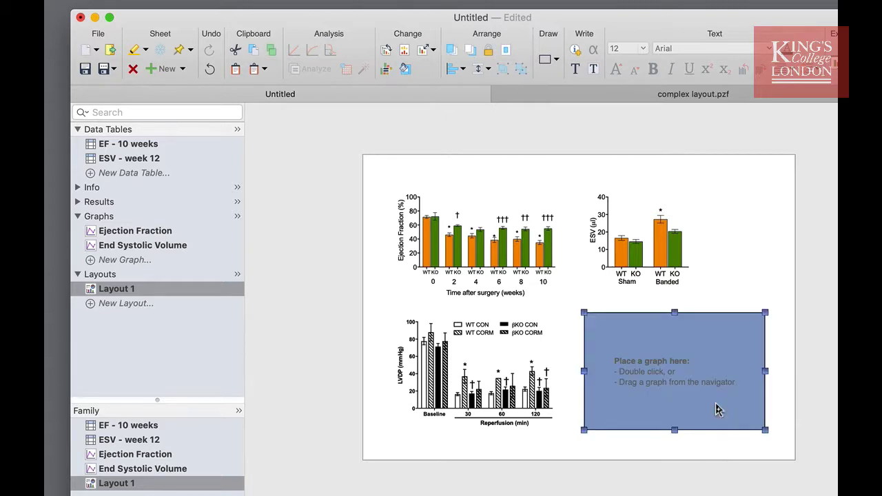
{"action": "key", "text": "Delete"}
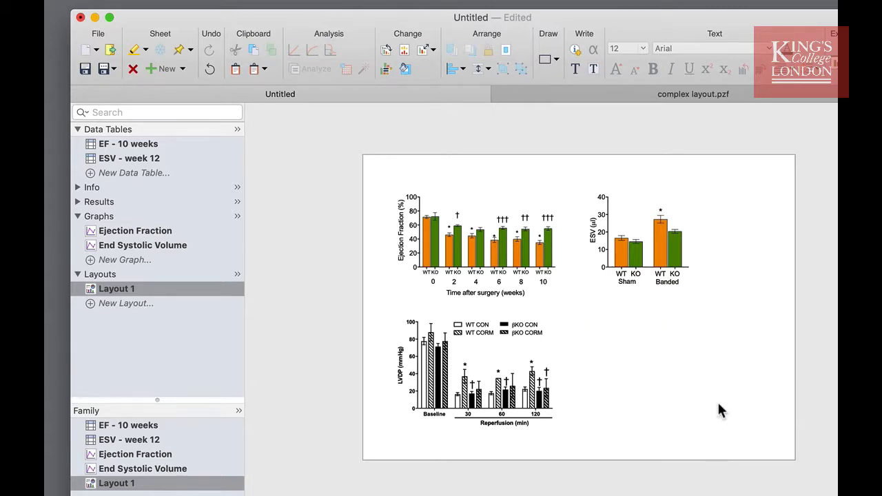
{"action": "left_click", "coordinate": [235, 8]}
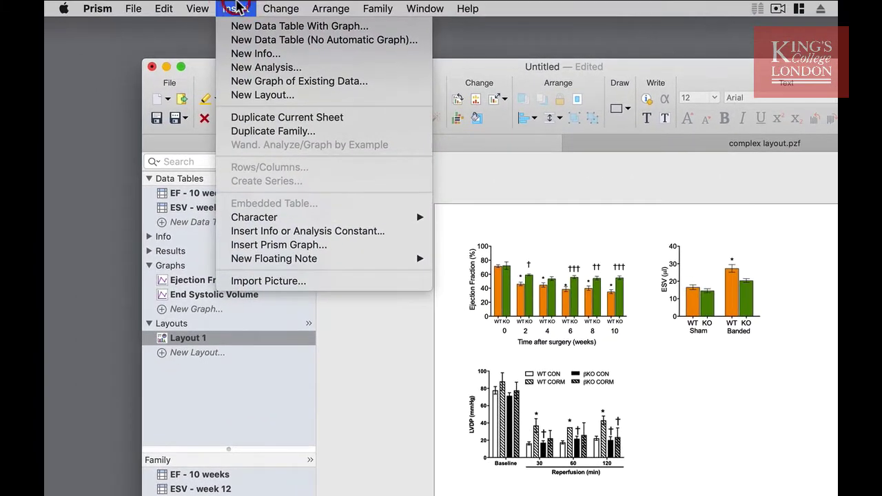
{"action": "left_click", "coordinate": [268, 281]}
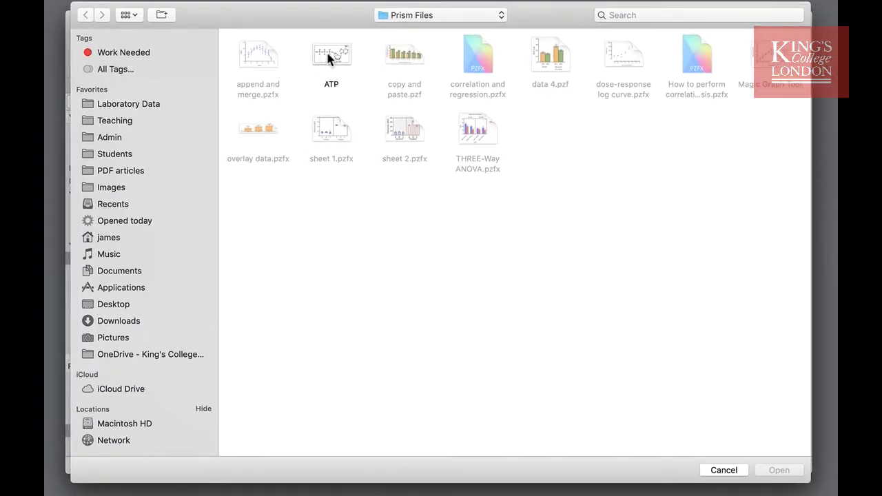
{"action": "double_click", "coordinate": [319, 56]}
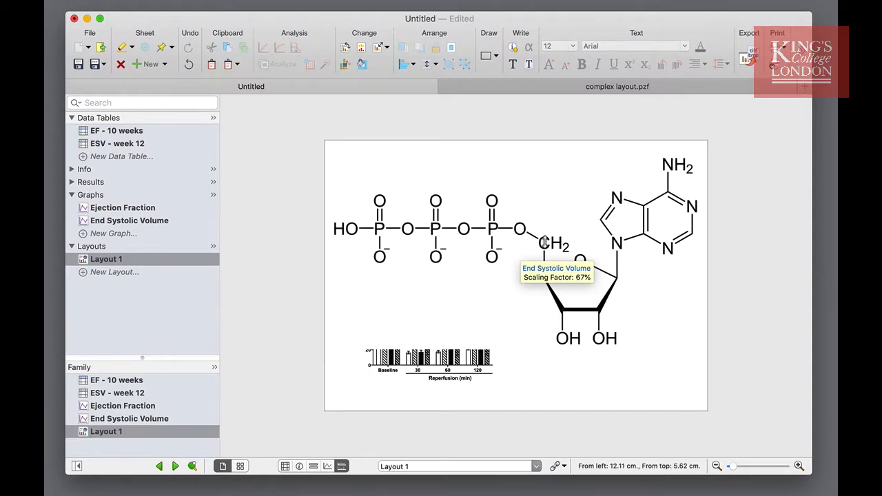
Shrink the ATP image to about 7.68 cm wide and move it into the lower-right quarter
{"action": "left_click", "coordinate": [544, 242]}
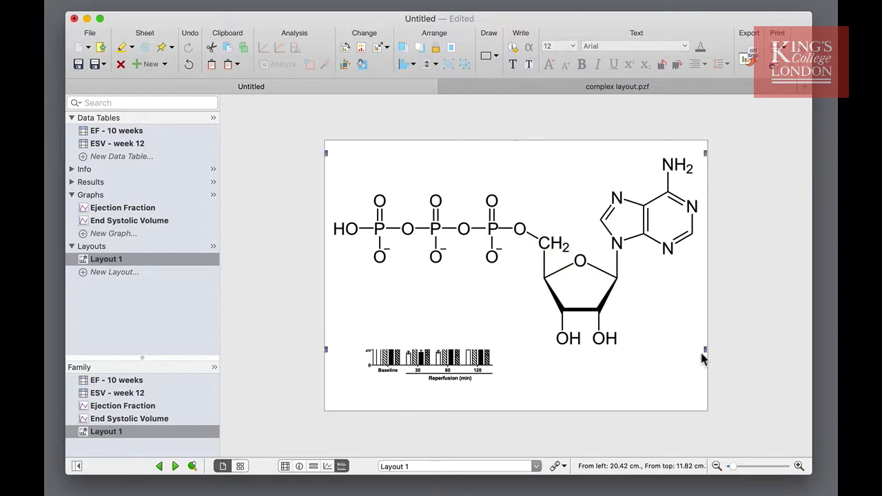
{"action": "left_click_drag", "start_coordinate": [701, 351], "coordinate": [527, 248]}
{"action": "double_click", "coordinate": [469, 216]}
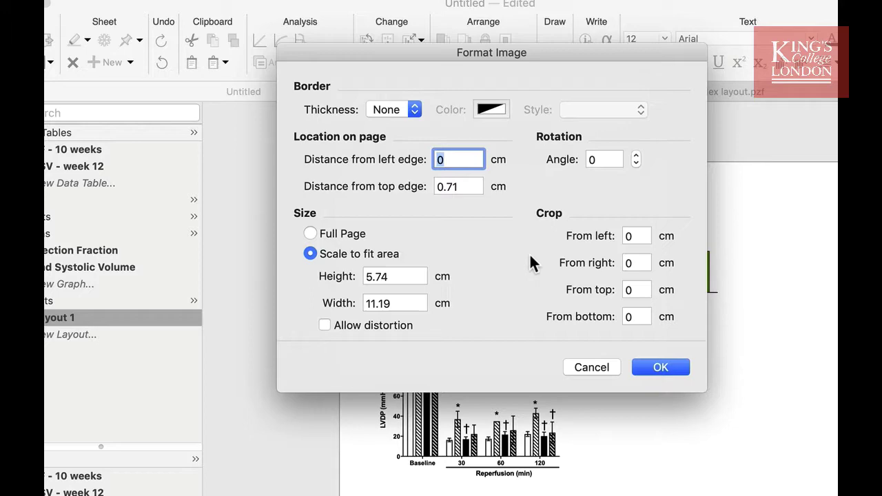
{"action": "left_click", "coordinate": [660, 367]}
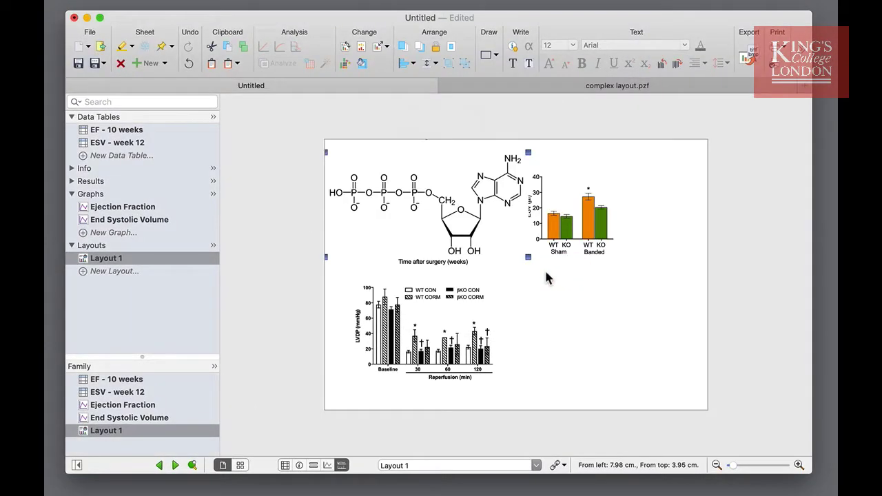
{"action": "left_click_drag", "start_coordinate": [528, 152], "coordinate": [466, 188]}
{"action": "left_click_drag", "start_coordinate": [439, 226], "coordinate": [635, 349]}
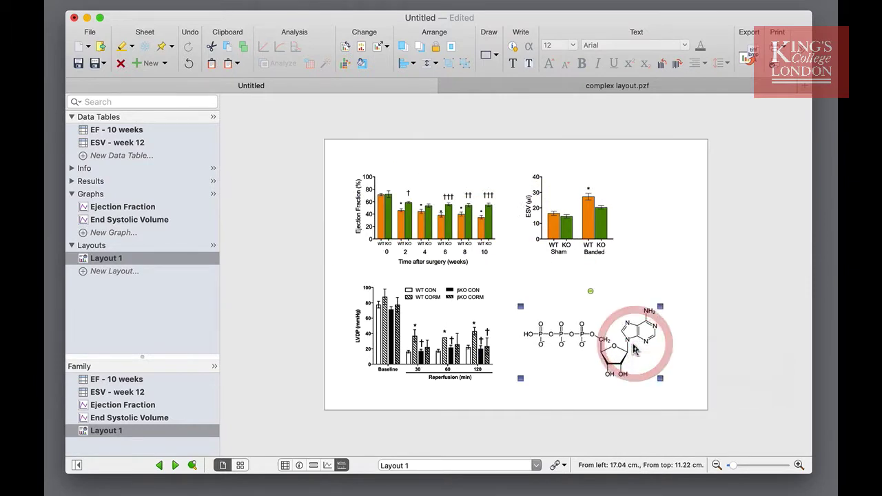
Drag the ESV graph to 1.41 cm from top, 12.83 cm from left, aligned with Ejection Fraction
{"action": "left_click", "coordinate": [686, 349]}
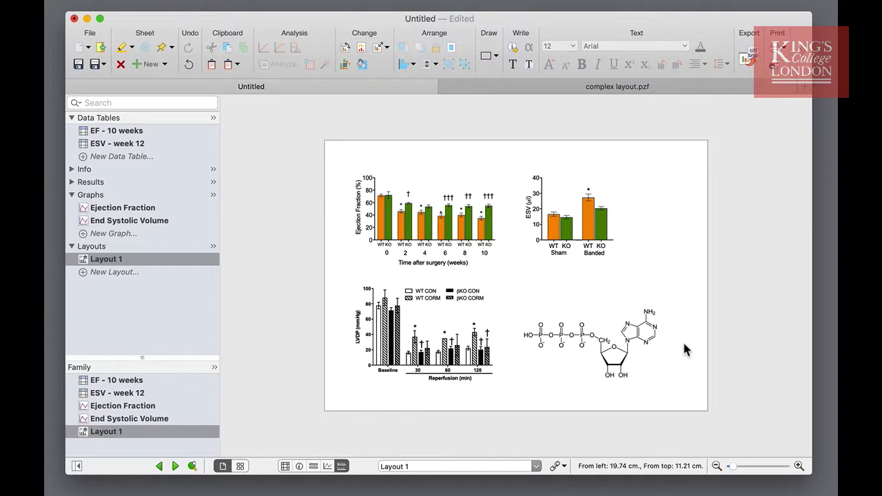
{"action": "left_click", "coordinate": [597, 257]}
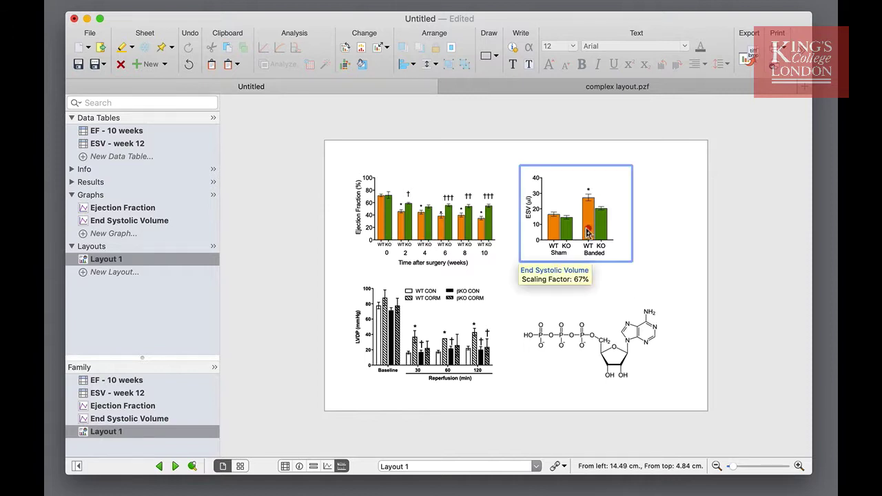
{"action": "left_click_drag", "start_coordinate": [589, 228], "coordinate": [655, 225]}
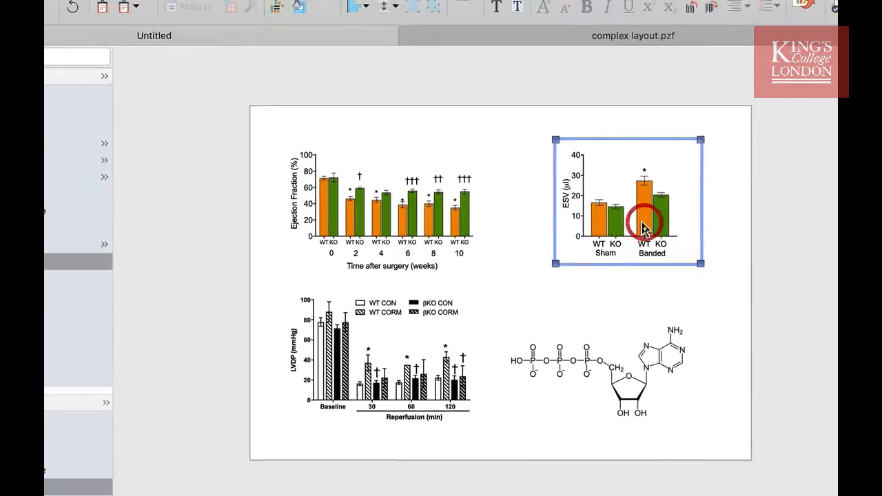
{"action": "left_click", "coordinate": [657, 286]}
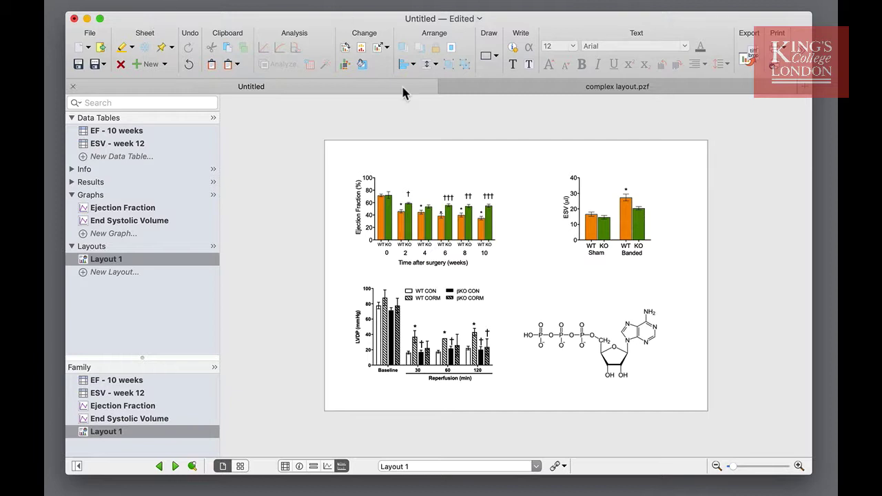
{"action": "left_click", "coordinate": [463, 93]}
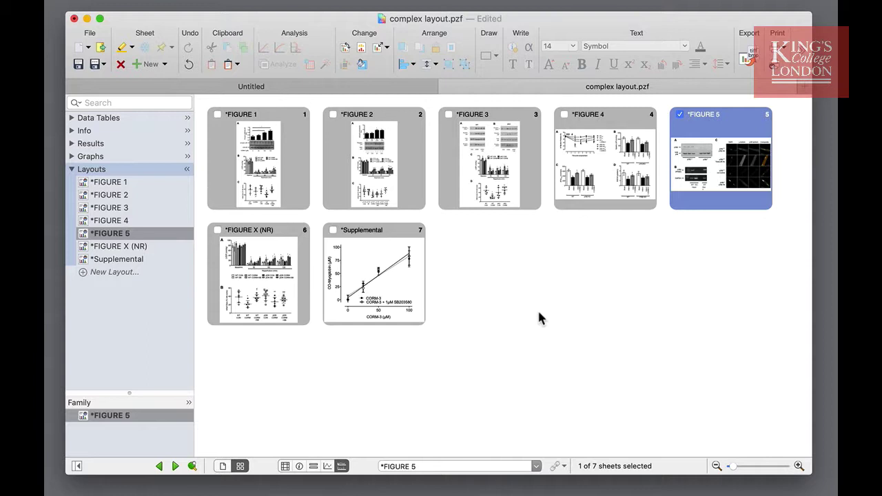
{"action": "double_click", "coordinate": [383, 195]}
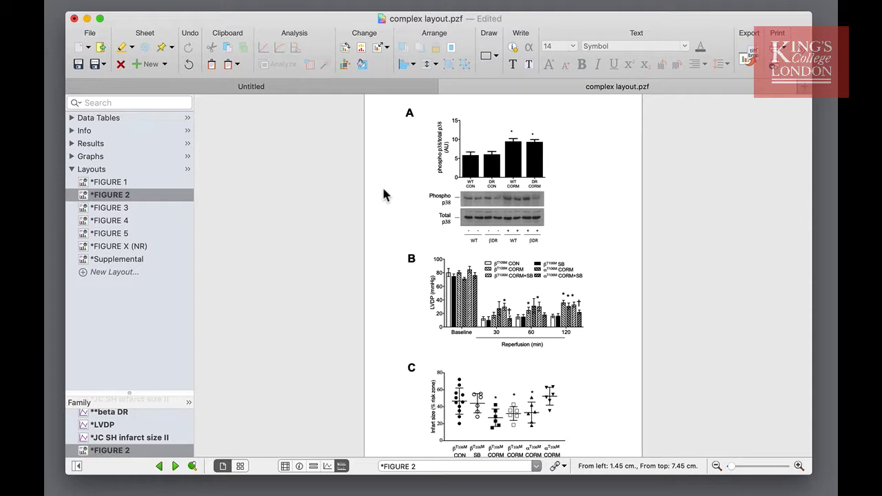
{"action": "left_click", "coordinate": [373, 87]}
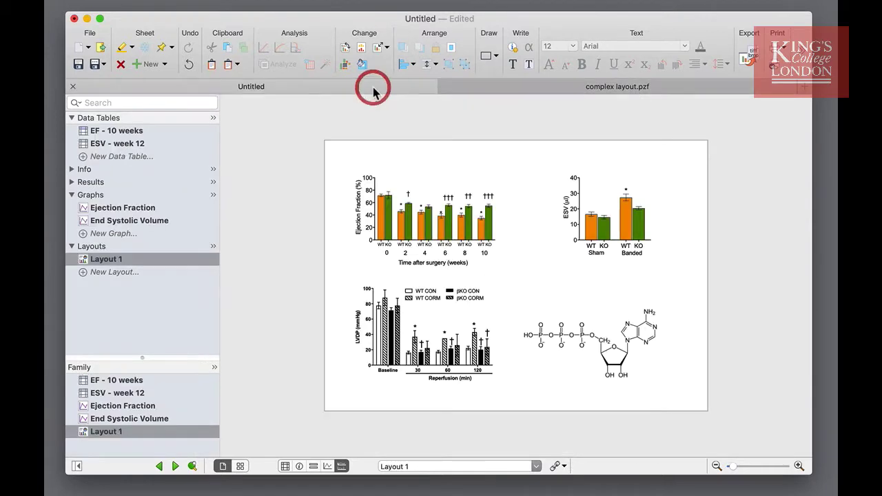